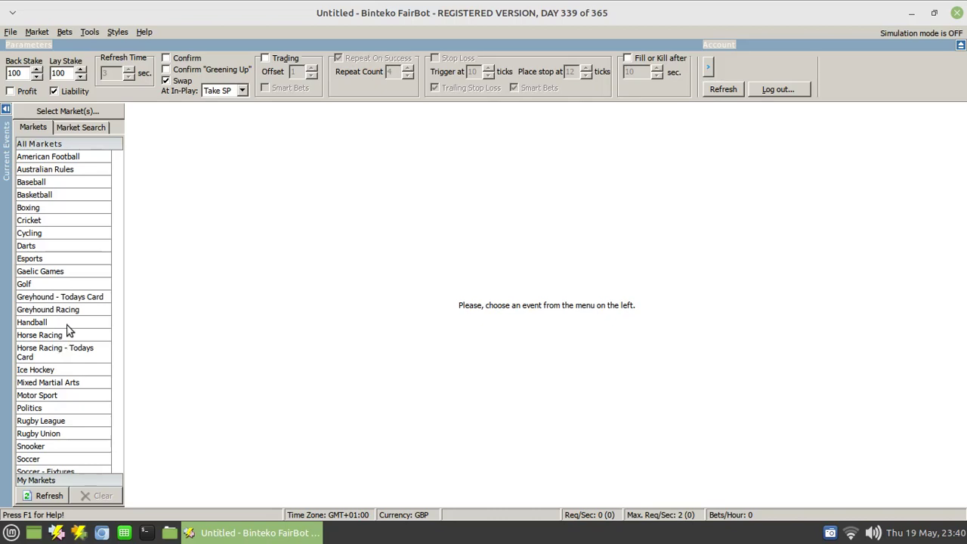
Step: Clear all markets from the My Markets list and confirm the removal
{"action": "left_click", "coordinate": [53, 479]}
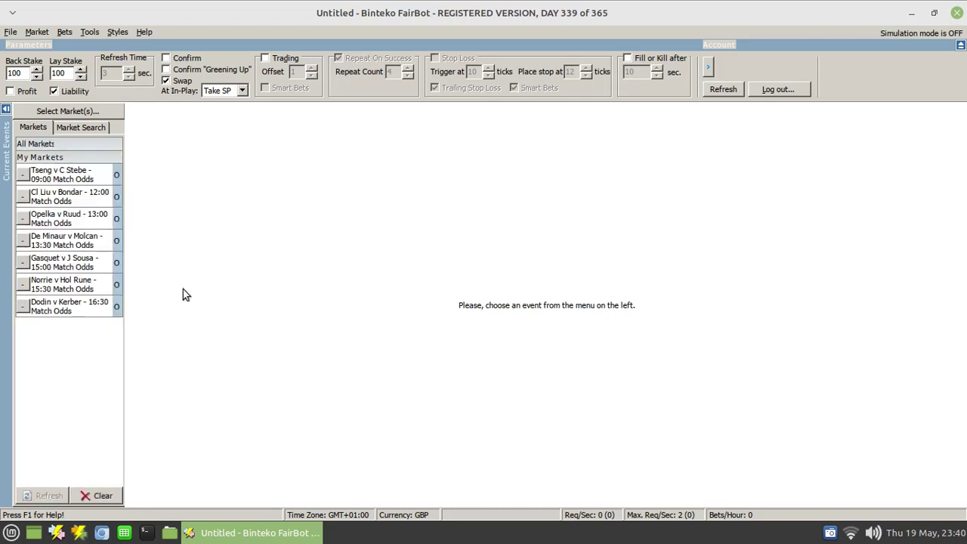
{"action": "left_click", "coordinate": [97, 496]}
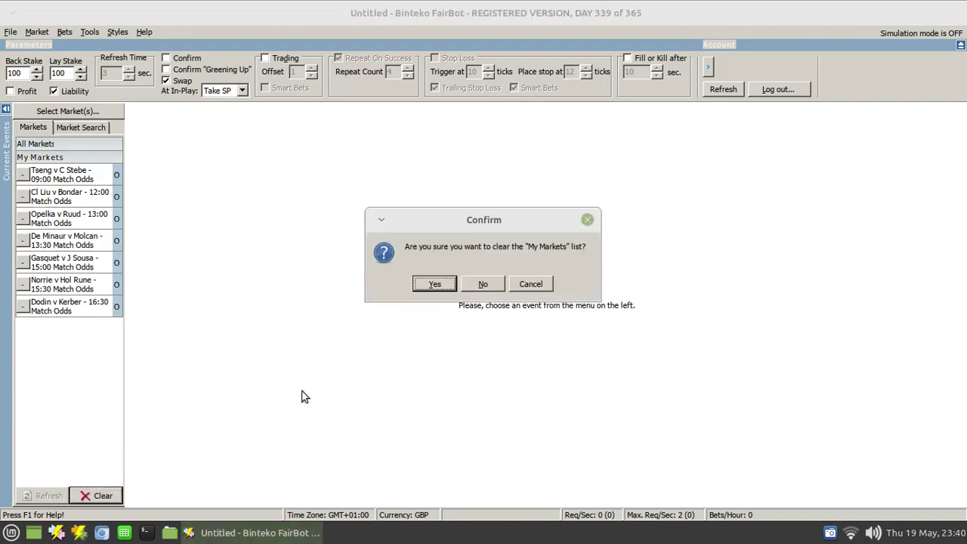
{"action": "left_click", "coordinate": [436, 285]}
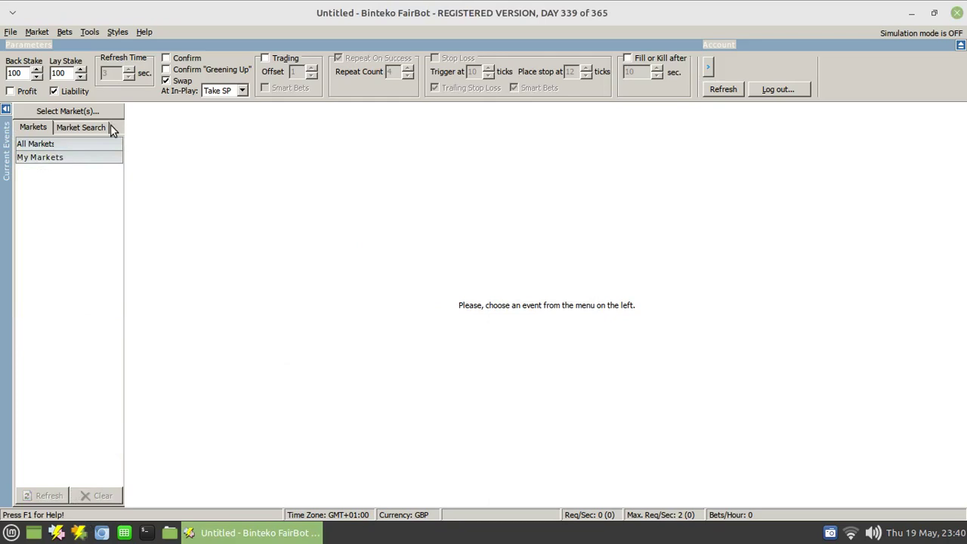
Step: Bring up the Market Selector and remove its existing MATCH_ODDS and Tennis filters
{"action": "left_click", "coordinate": [62, 112]}
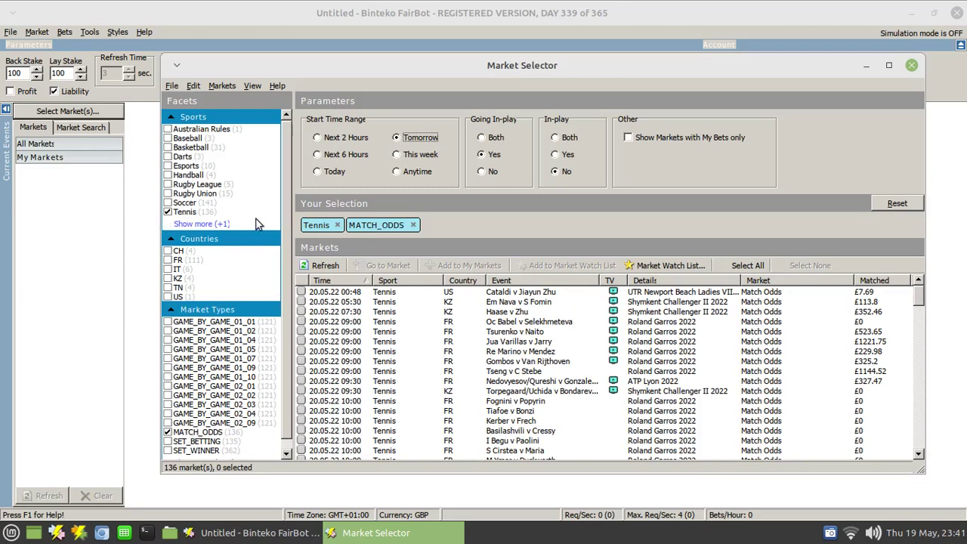
{"action": "left_click", "coordinate": [412, 225]}
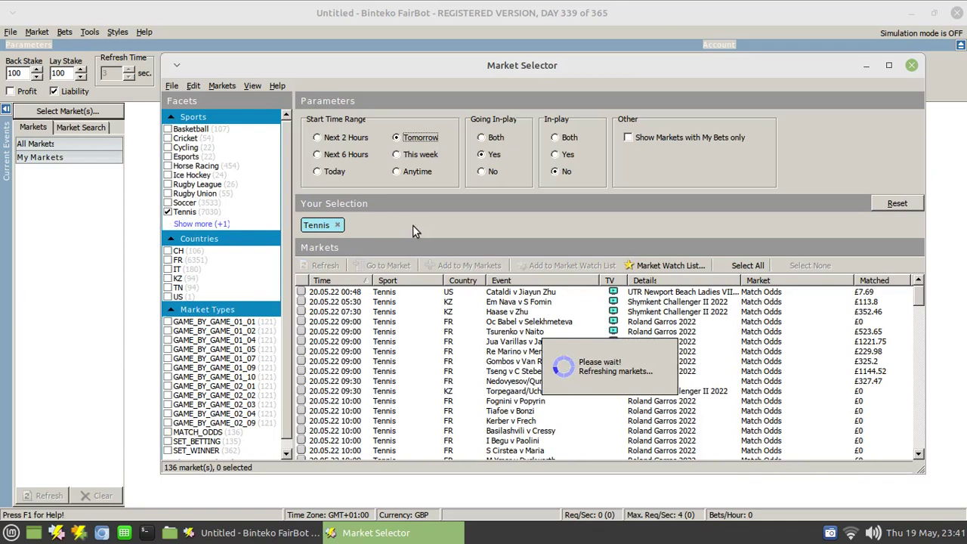
{"action": "left_click", "coordinate": [168, 212]}
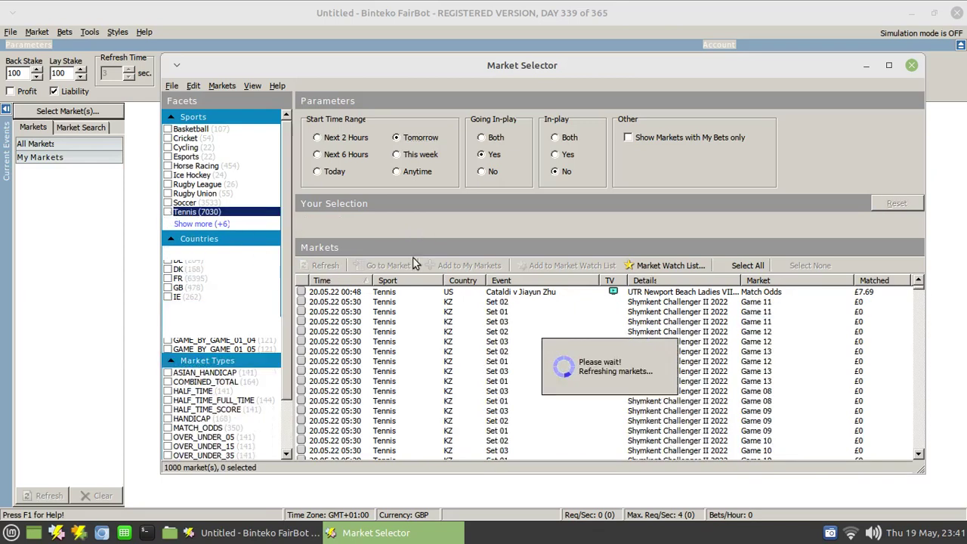
Step: Try filtering the markets to Horse Racing with market type WIN, and remove both filters again
{"action": "left_click", "coordinate": [167, 165]}
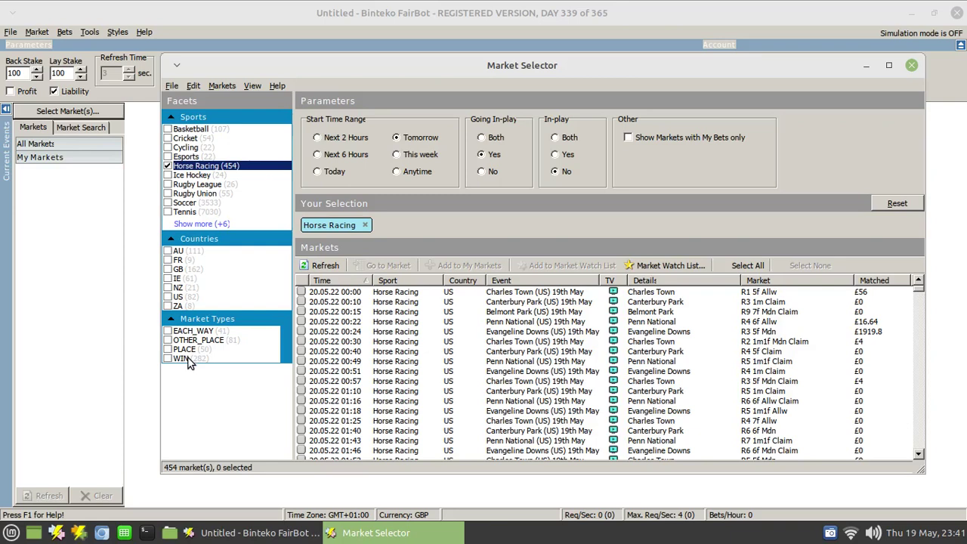
{"action": "left_click", "coordinate": [167, 359]}
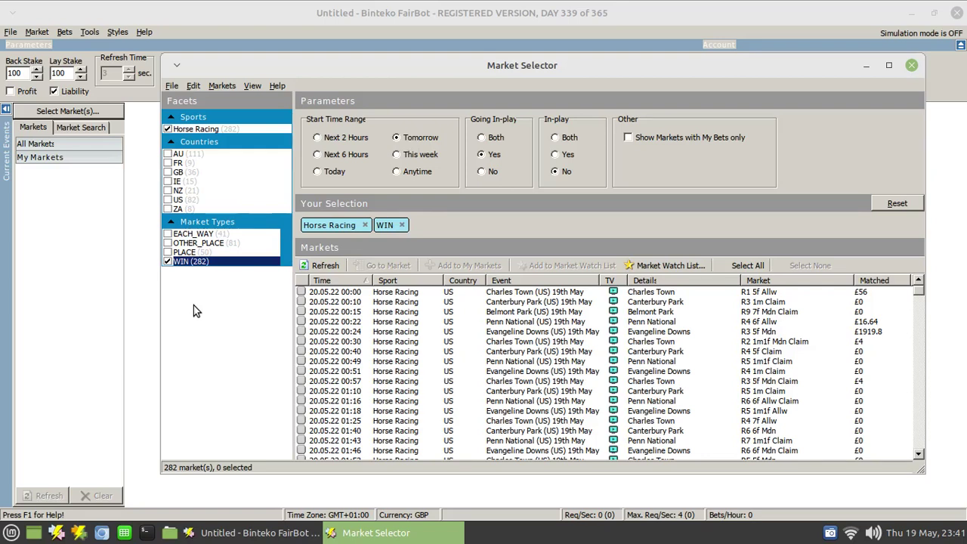
{"action": "left_click", "coordinate": [167, 128]}
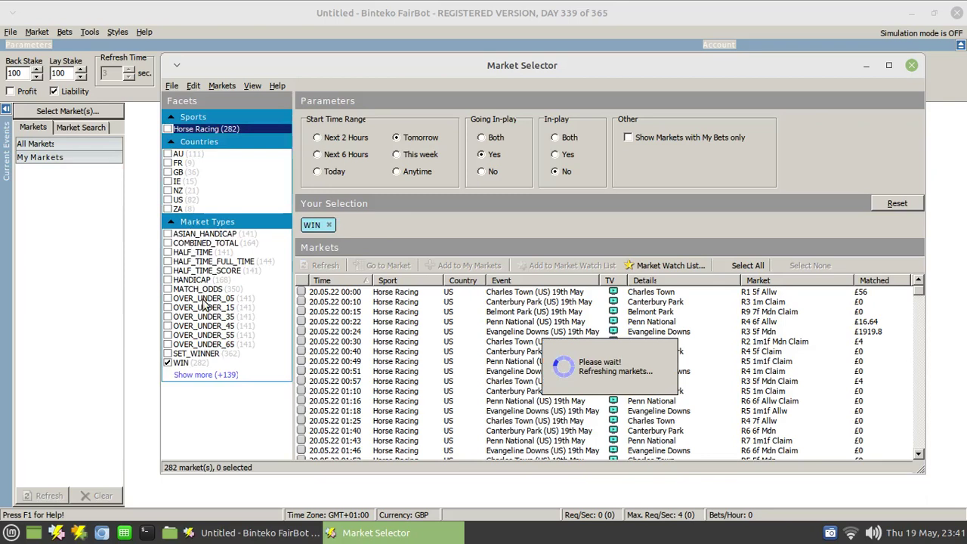
{"action": "left_click", "coordinate": [167, 363]}
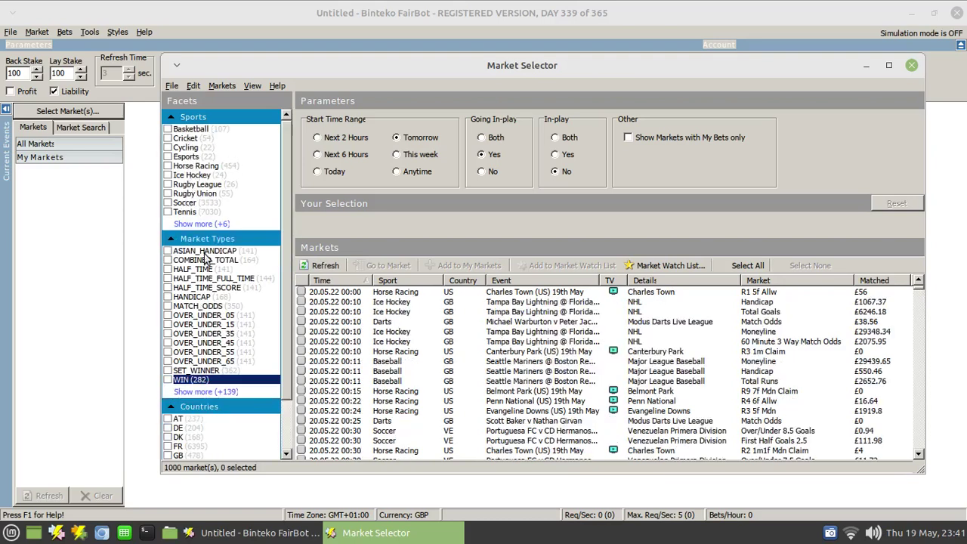
Step: Filter the markets to the Tennis sport and the MATCH_ODDS market type
{"action": "left_click", "coordinate": [169, 212]}
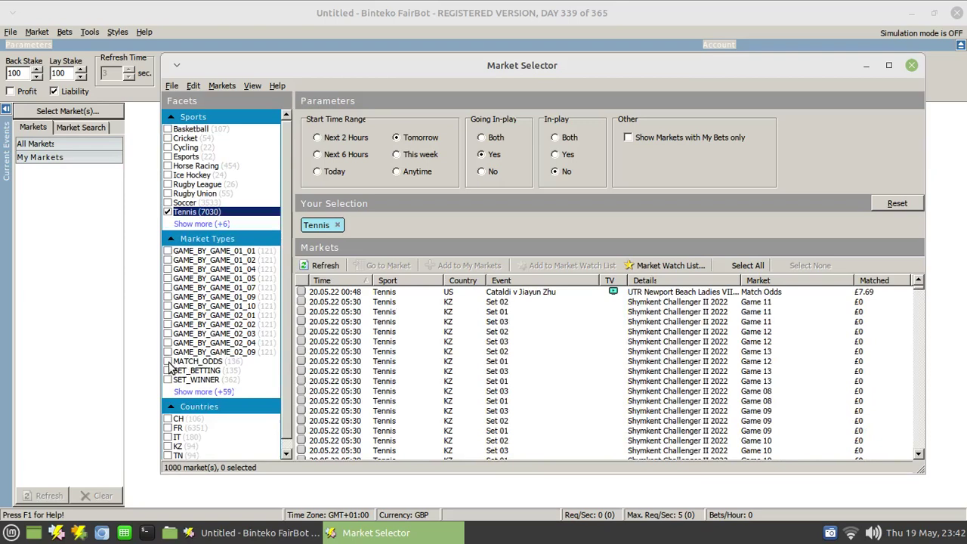
{"action": "left_click", "coordinate": [168, 362]}
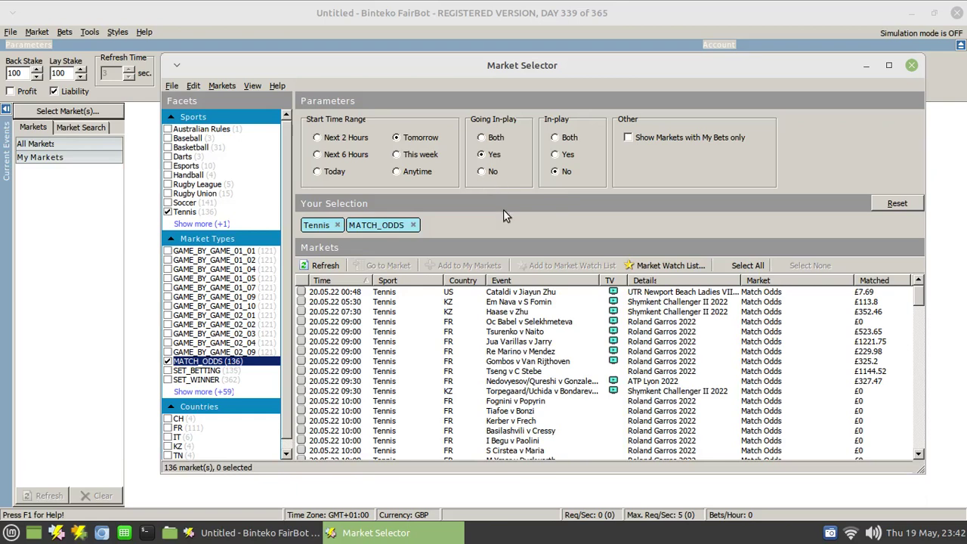
Step: Try Going In-play set to No and Both and the My Bets only filter, restoring Going In-play Yes, In-play No and no bets filter
{"action": "left_click", "coordinate": [481, 172]}
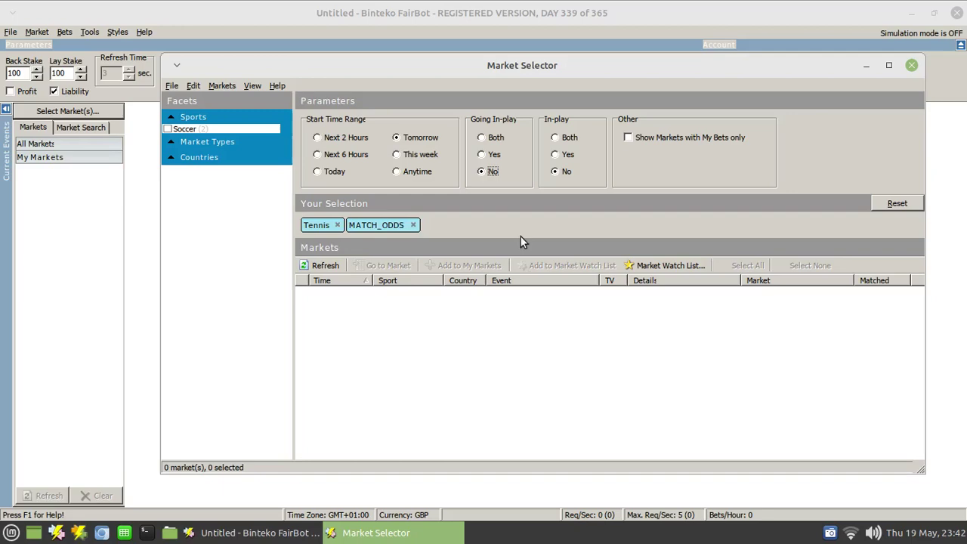
{"action": "left_click", "coordinate": [482, 137]}
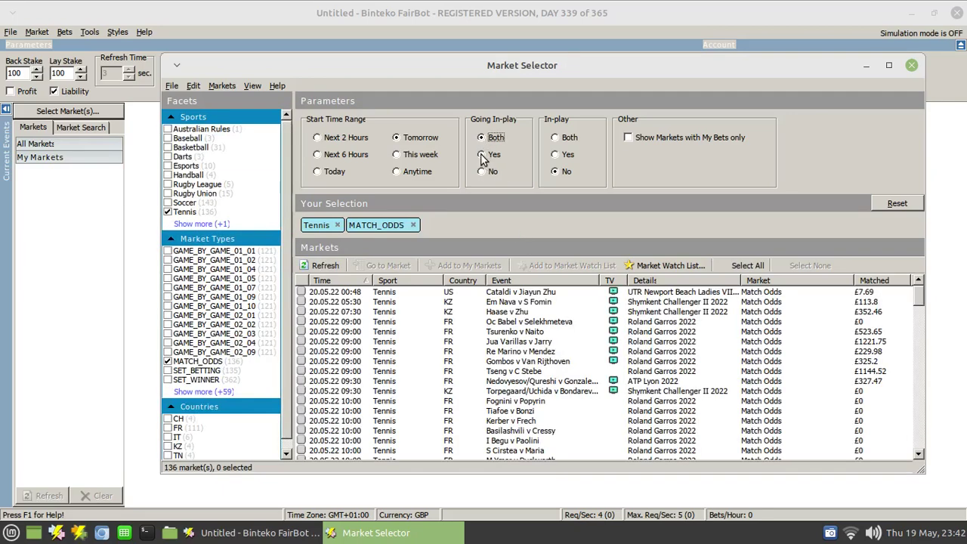
{"action": "left_click", "coordinate": [482, 155]}
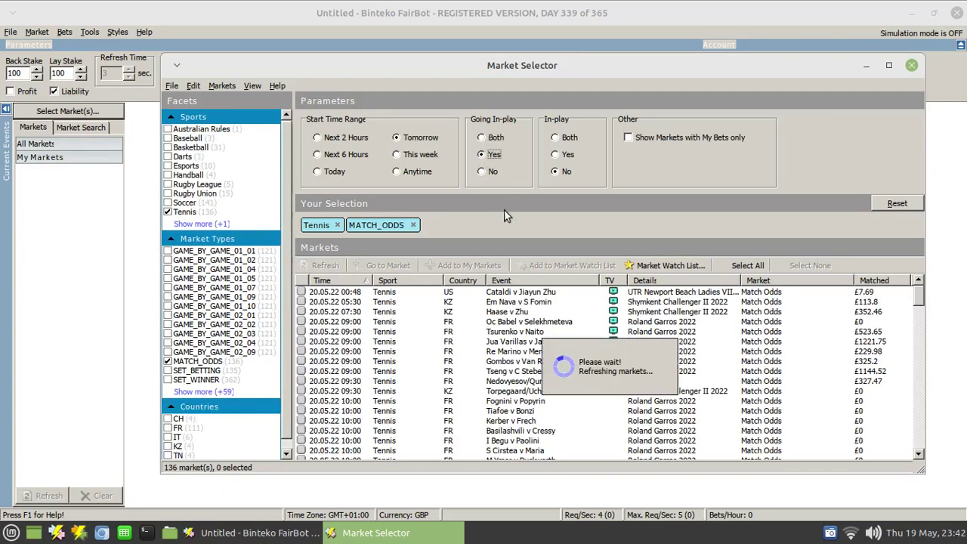
{"action": "left_click", "coordinate": [565, 174]}
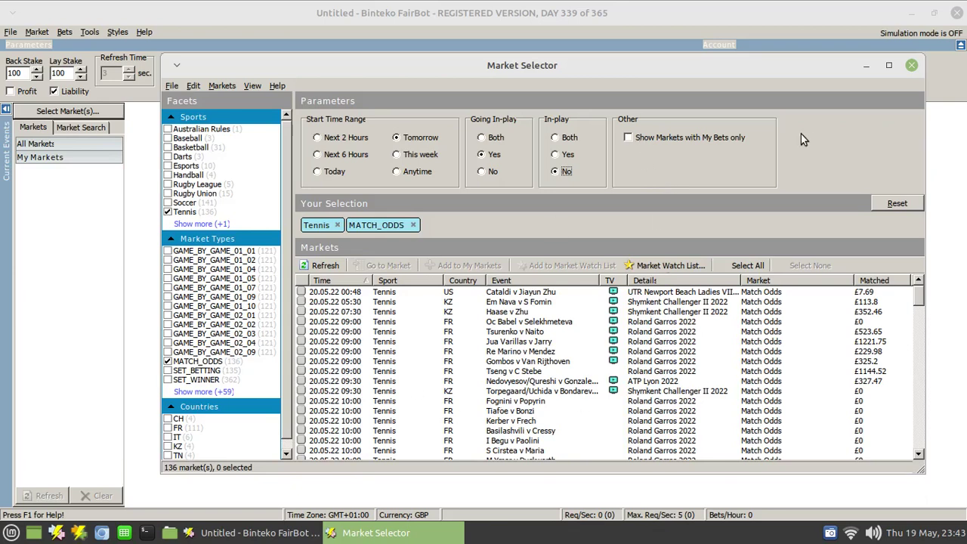
{"action": "left_click", "coordinate": [629, 139]}
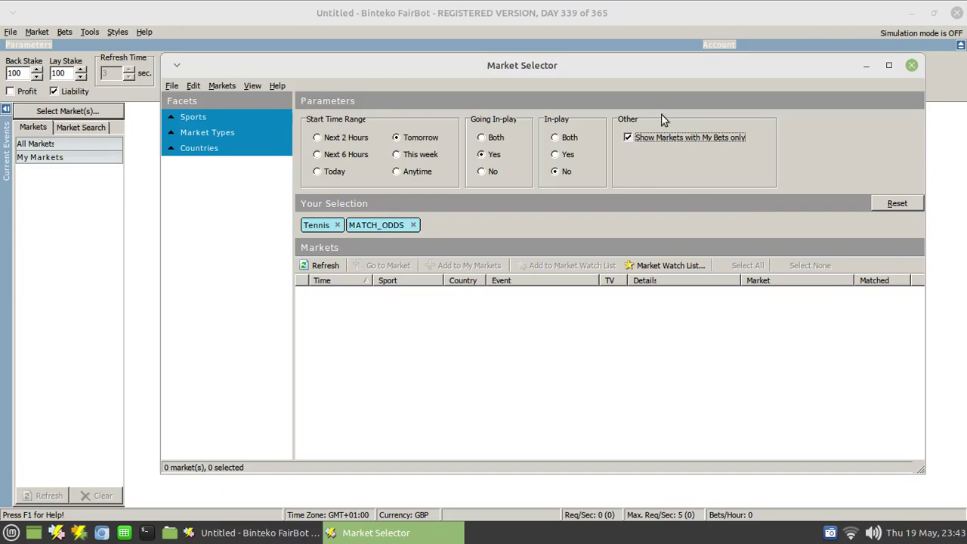
{"action": "left_click", "coordinate": [628, 137]}
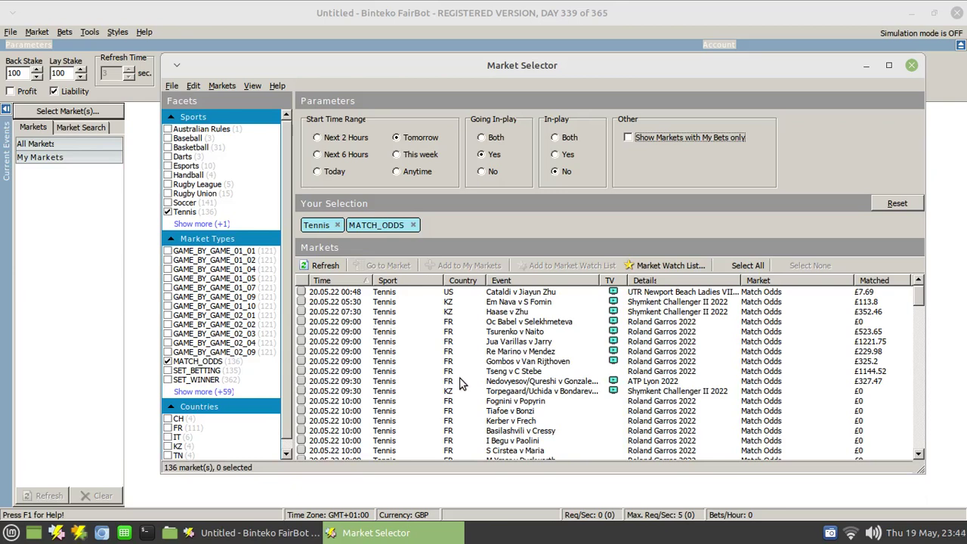
Step: Try sorting the tennis markets by Details and Matched in both directions, ending with the highest matched amounts first
{"action": "left_click", "coordinate": [689, 280]}
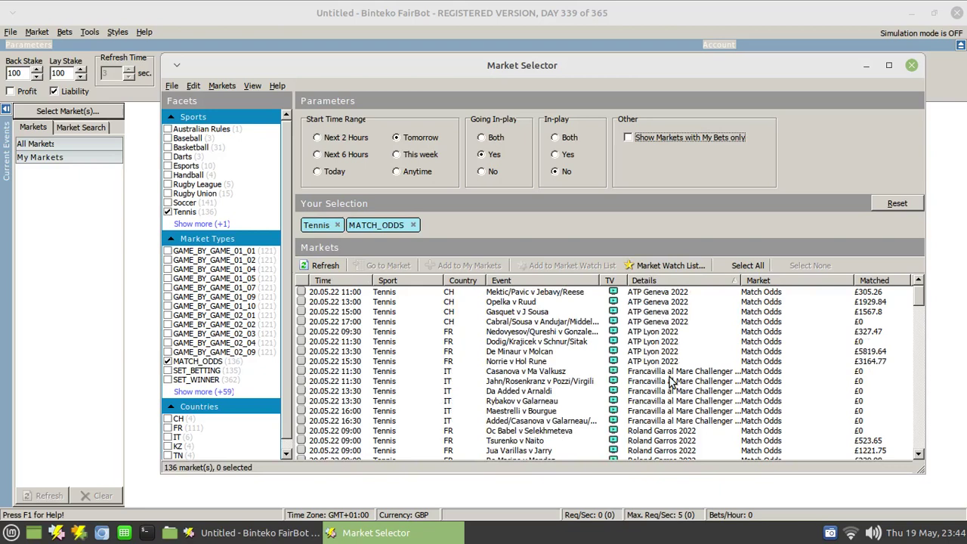
{"action": "left_click", "coordinate": [869, 280]}
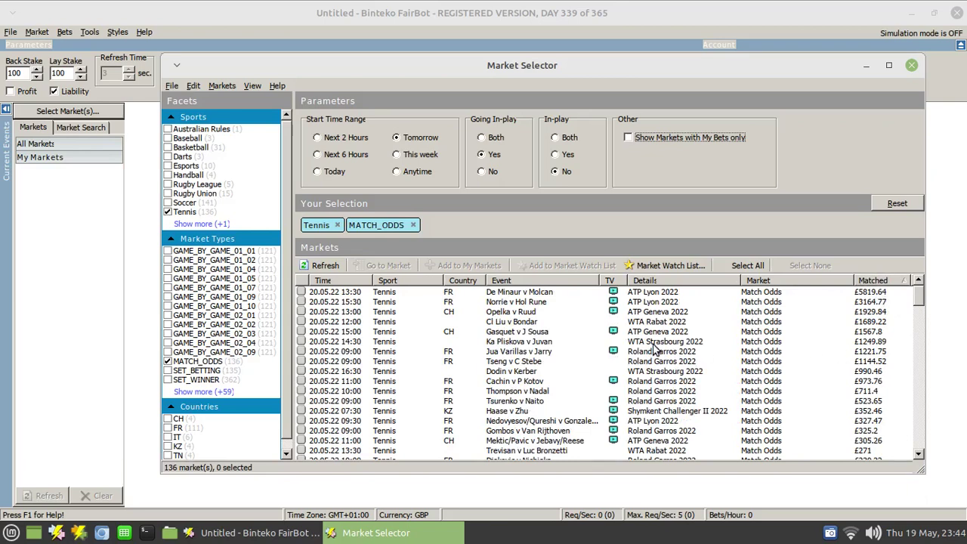
{"action": "left_click", "coordinate": [882, 281]}
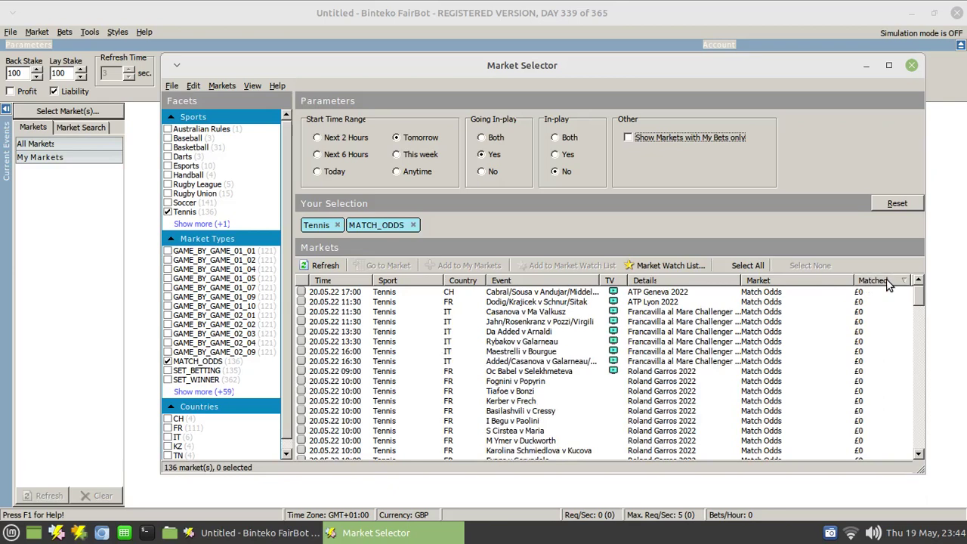
{"action": "left_click", "coordinate": [889, 282]}
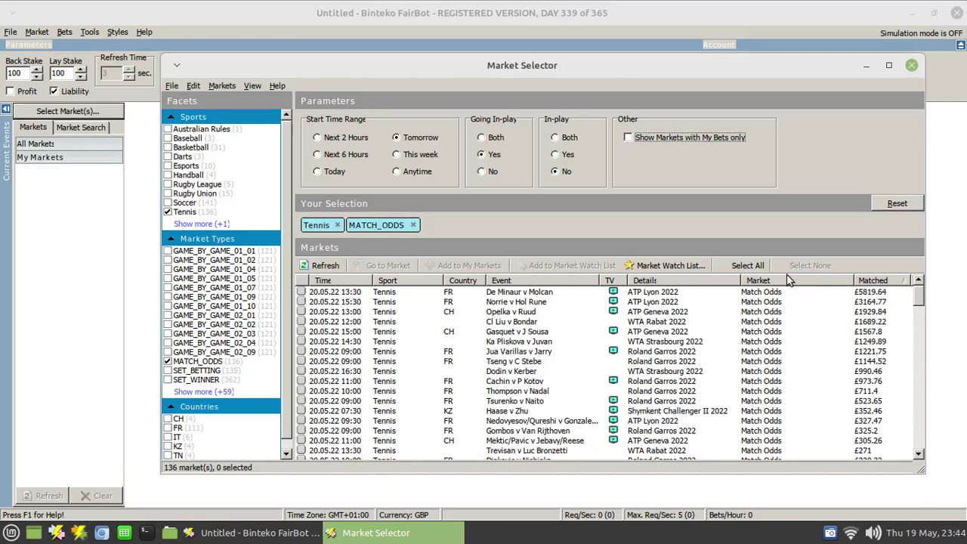
{"action": "left_click", "coordinate": [692, 282]}
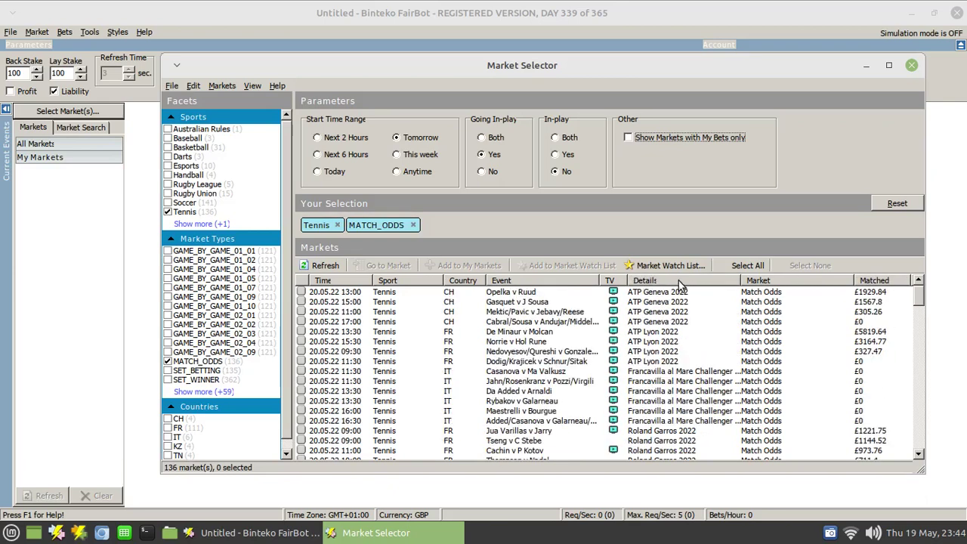
{"action": "left_click", "coordinate": [678, 281]}
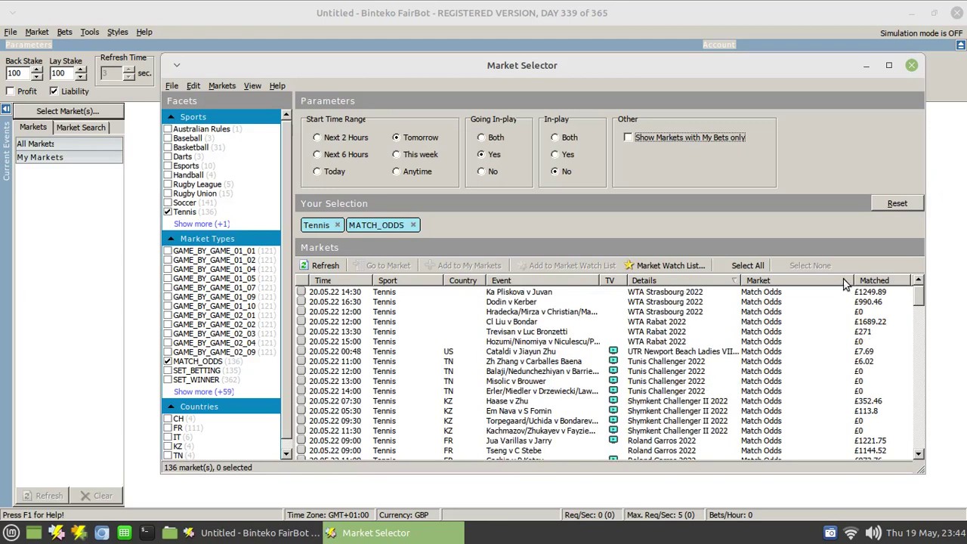
{"action": "left_click", "coordinate": [883, 282]}
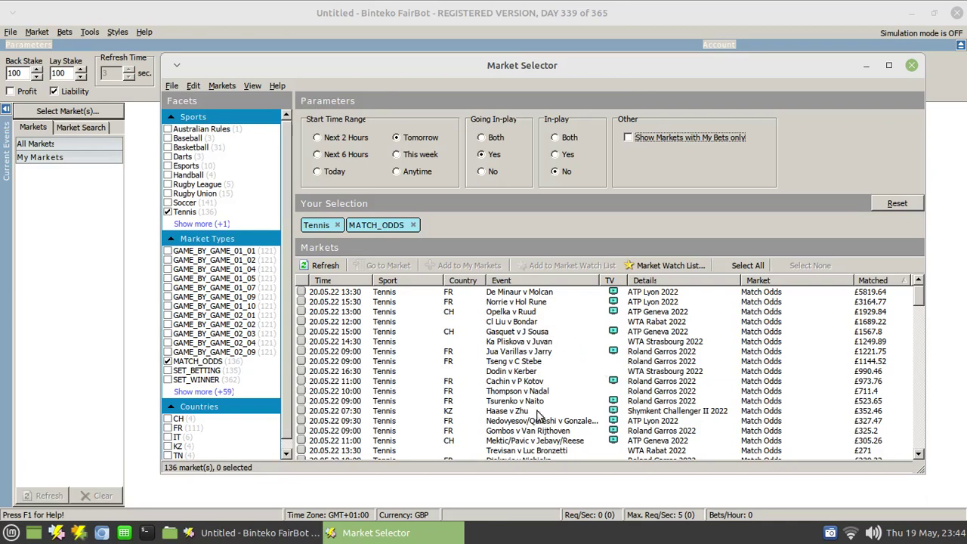
Step: Select the eight markets with the highest matched amounts and add them to My Markets and the Market Watch List
{"action": "left_click", "coordinate": [519, 293]}
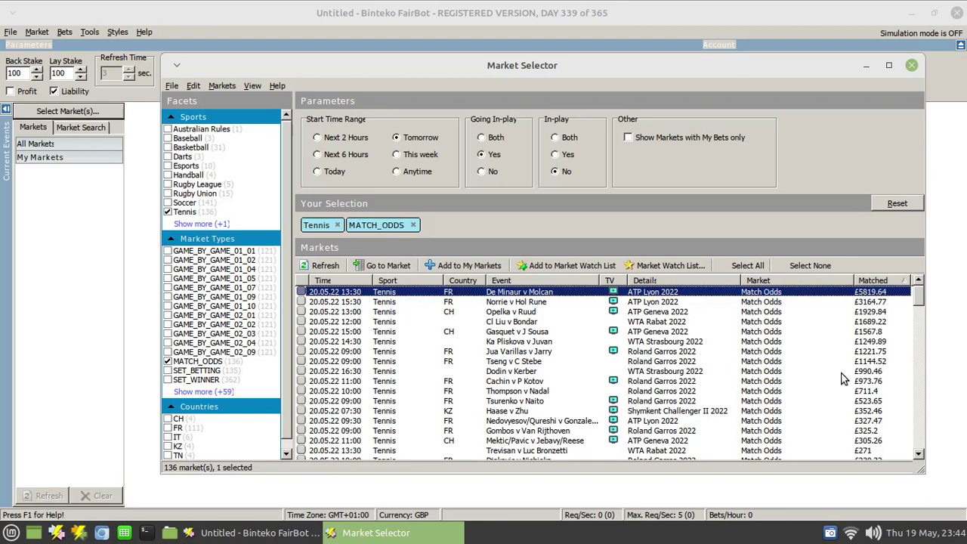
{"action": "left_click", "coordinate": [510, 363], "text": "shift"}
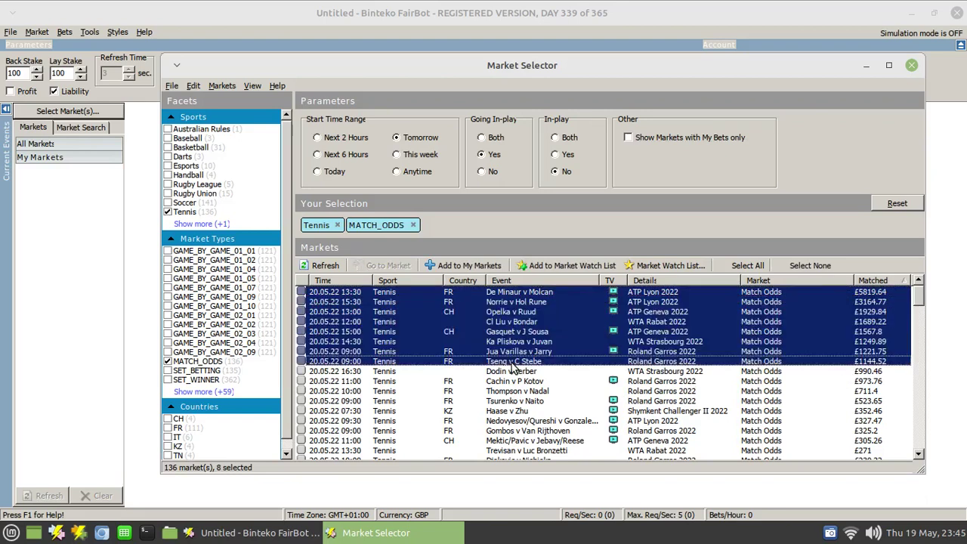
{"action": "left_click", "coordinate": [458, 266]}
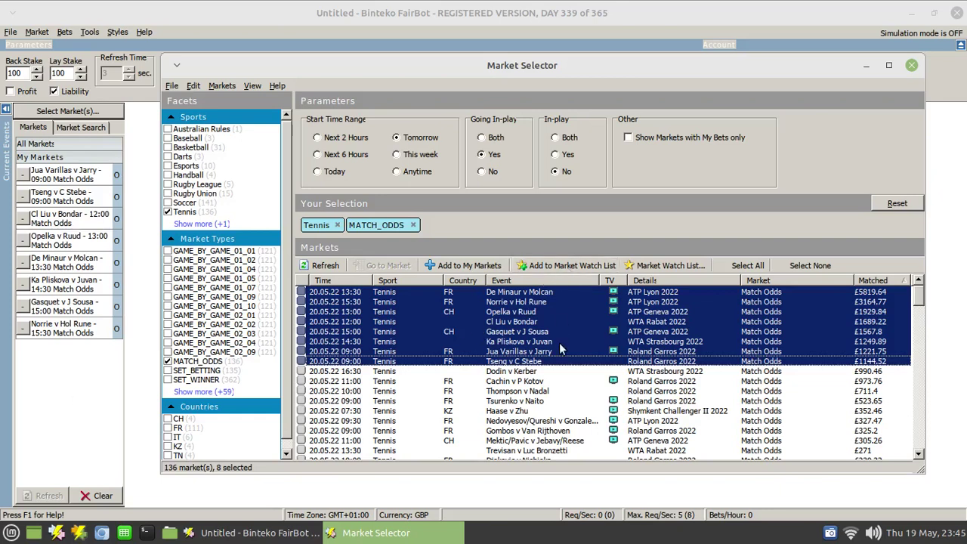
Step: In the Market Watch List, assign the strategy TENNIS - LTF Multibet to all eight markets
{"action": "left_click", "coordinate": [678, 272]}
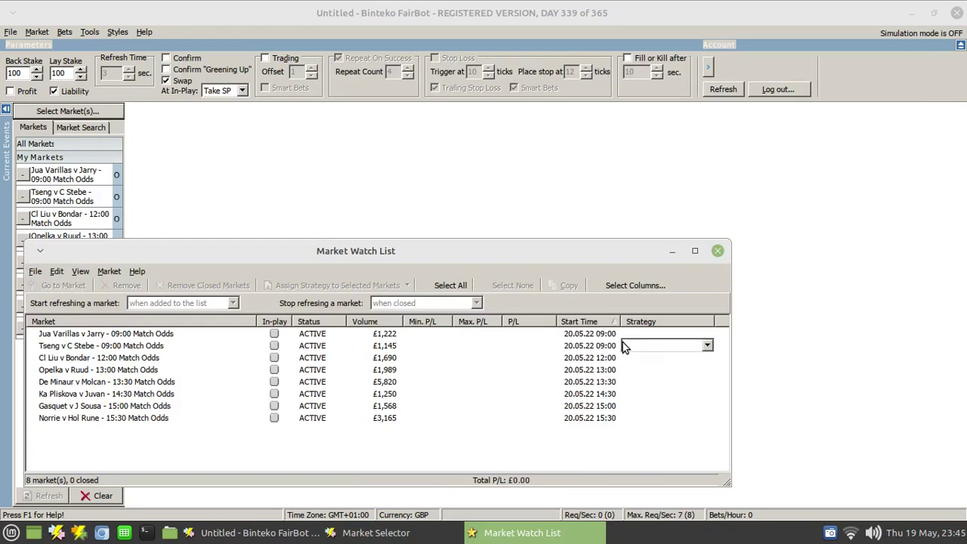
{"action": "left_click", "coordinate": [450, 286]}
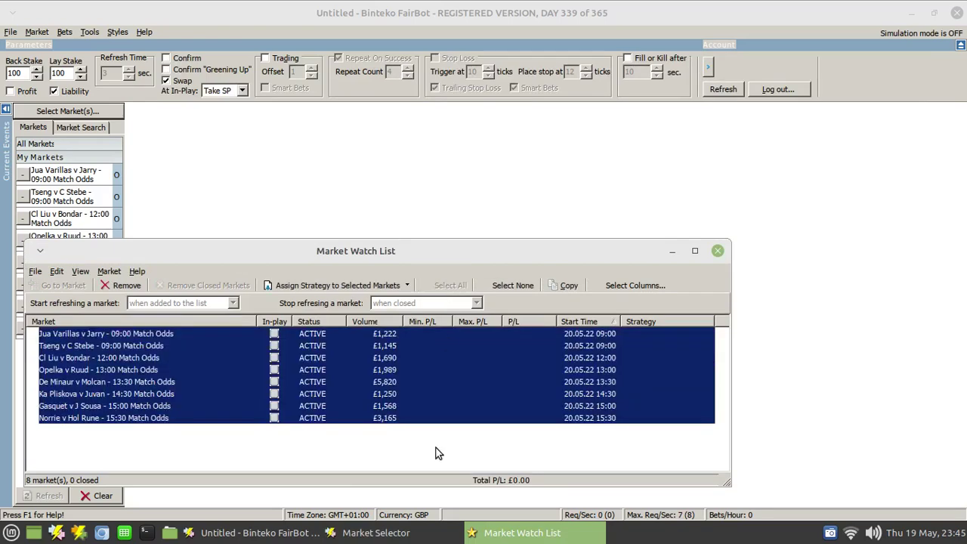
{"action": "left_click", "coordinate": [395, 290]}
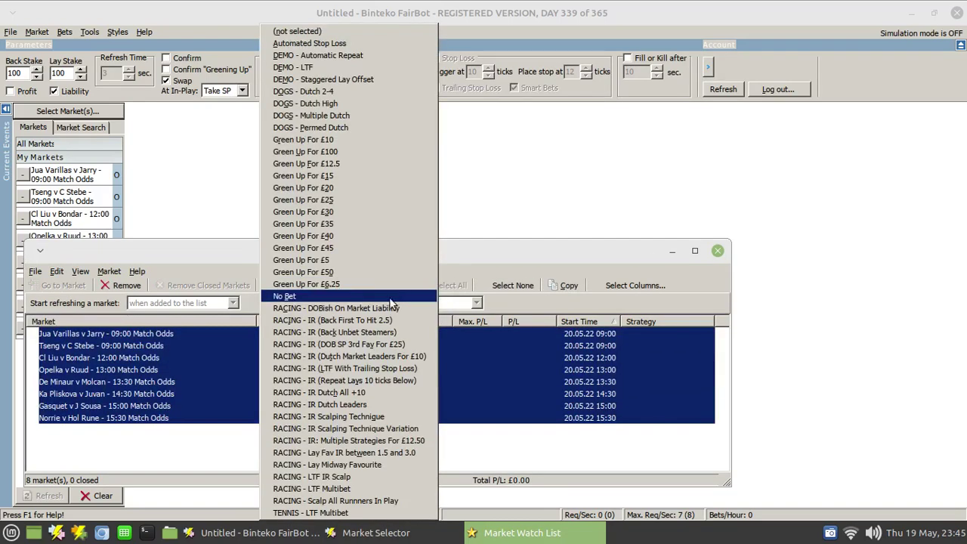
{"action": "left_click", "coordinate": [332, 513]}
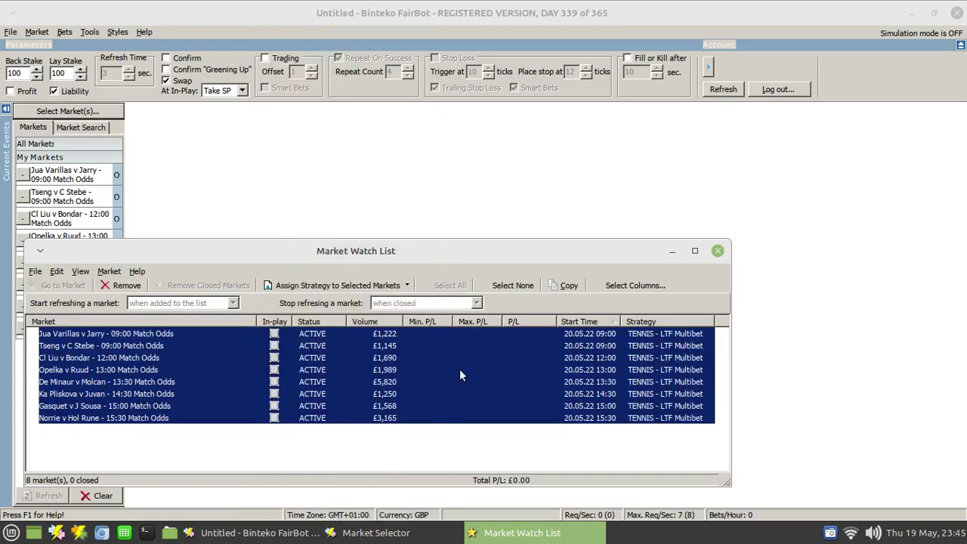
Step: Deselect the watched markets and go to the Jua Varillas v Jarry 09:00 Match Odds market
{"action": "left_click", "coordinate": [325, 461]}
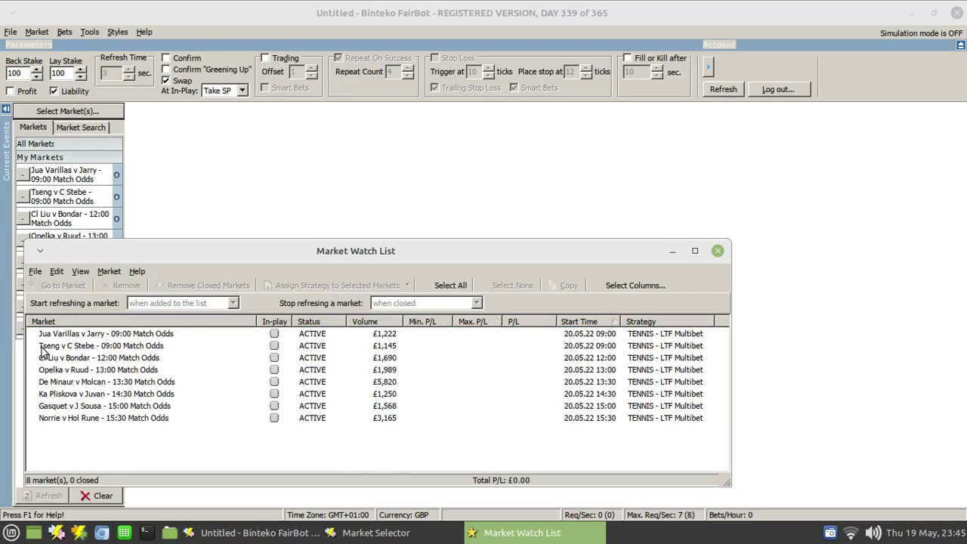
{"action": "double_click", "coordinate": [67, 336]}
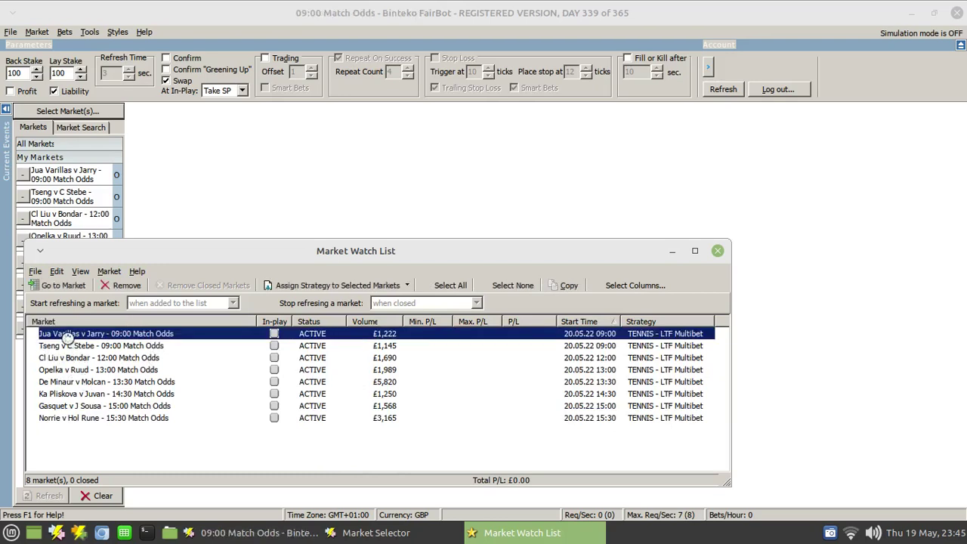